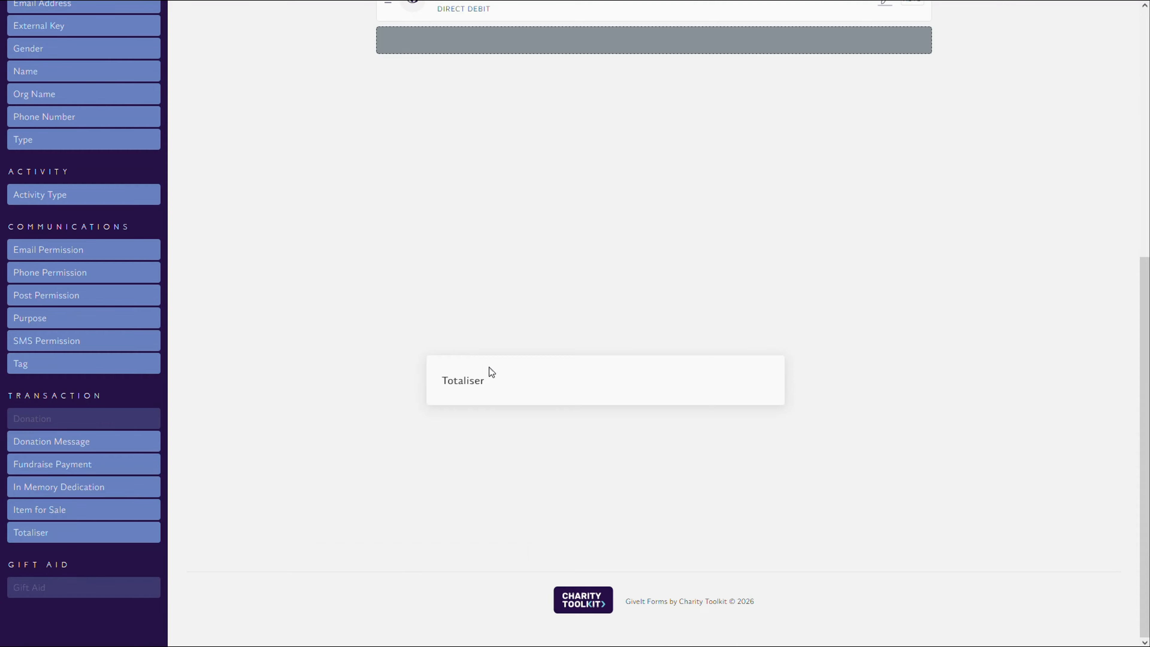
# - Add a Totaliser at the end of the form and label it "See how well we're doing"
pyautogui.moveTo(492, 371); pyautogui.dragTo(489, 377)
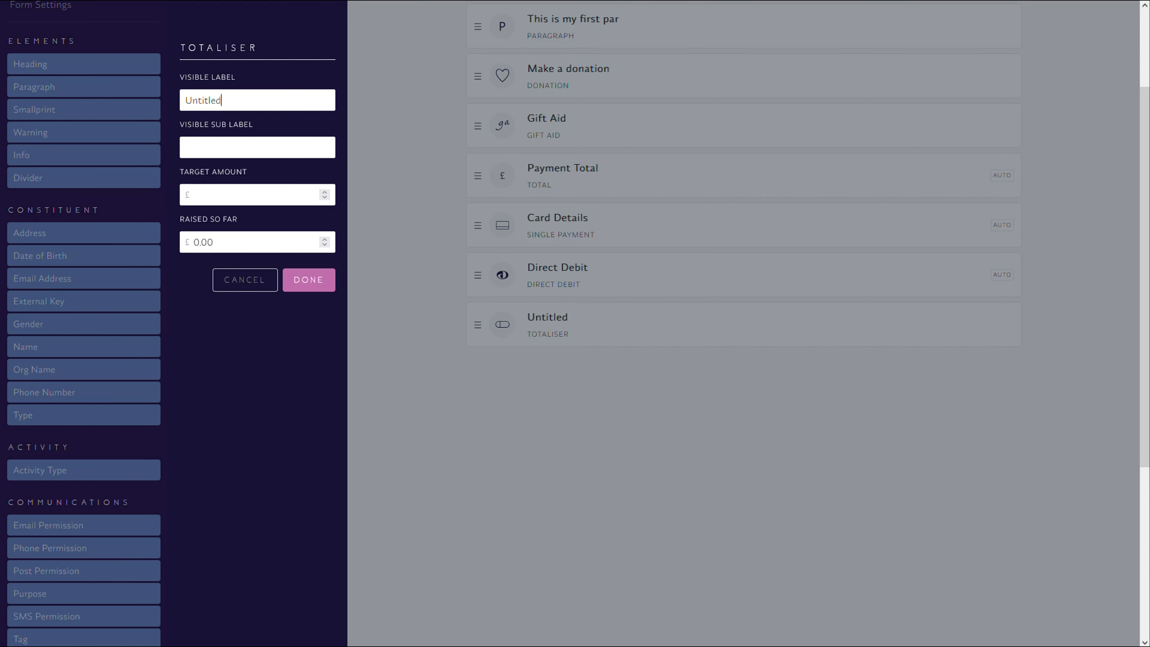
pyautogui.hotkey('ctrl', 'a')
pyautogui.write("See how well we're doing")
# - Set the totaliser's target amount to £5000 and save the form
pyautogui.click(248, 202)
pyautogui.write('5000')
pyautogui.click(239, 251)
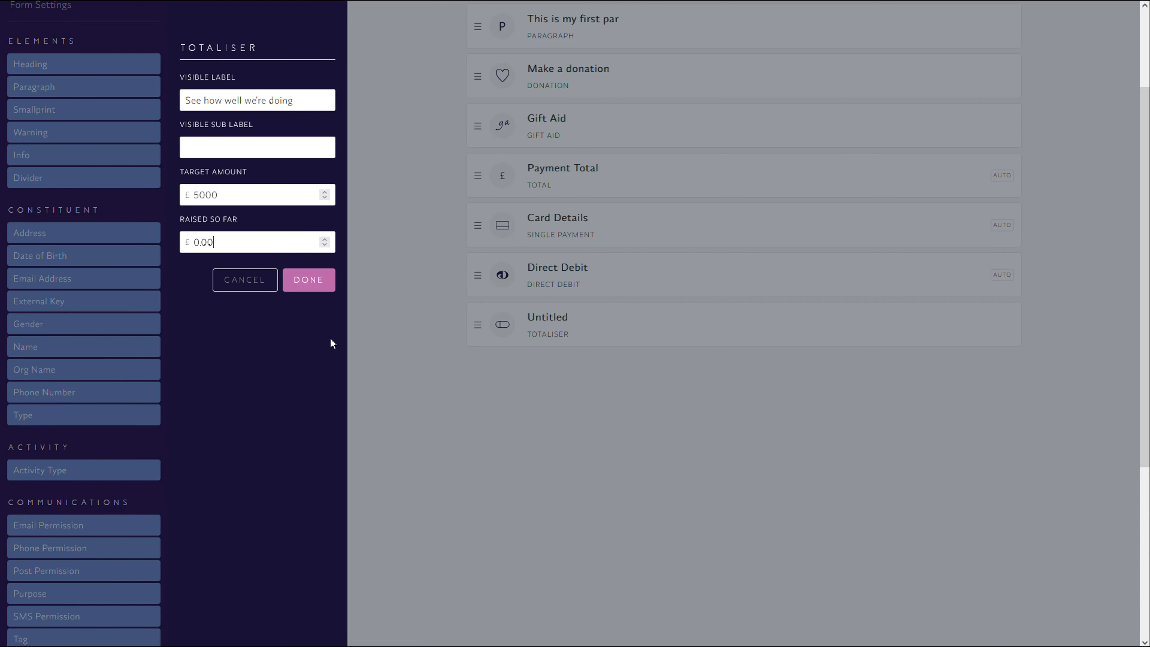
pyautogui.click(317, 289)
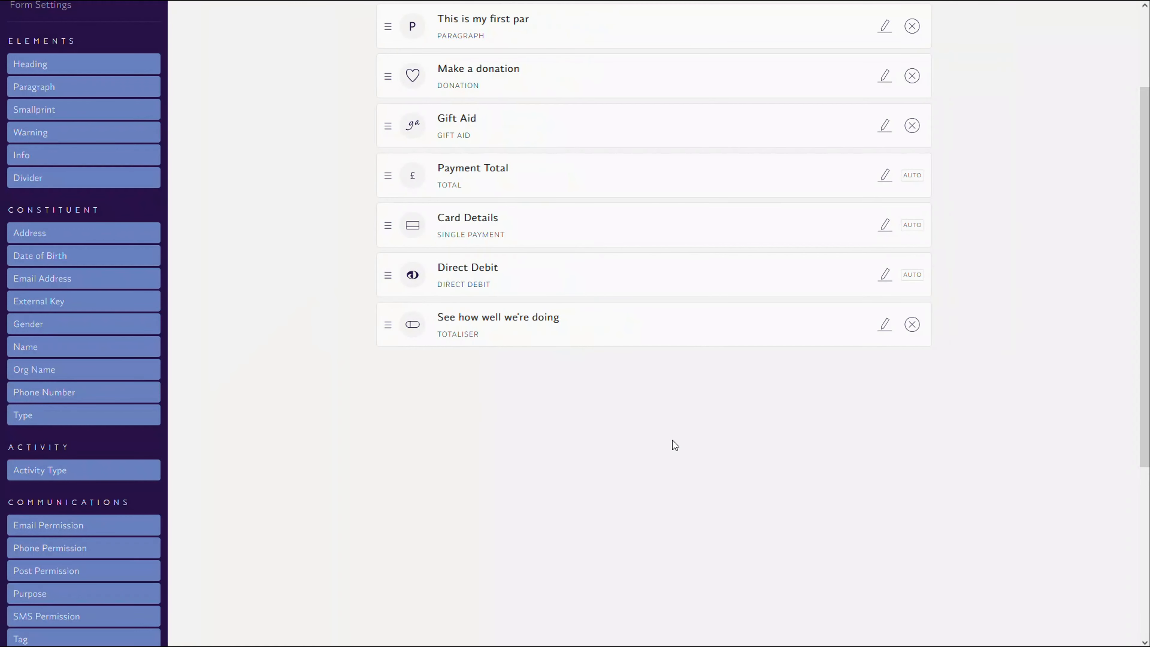
pyautogui.scroll(3, 706, 450)
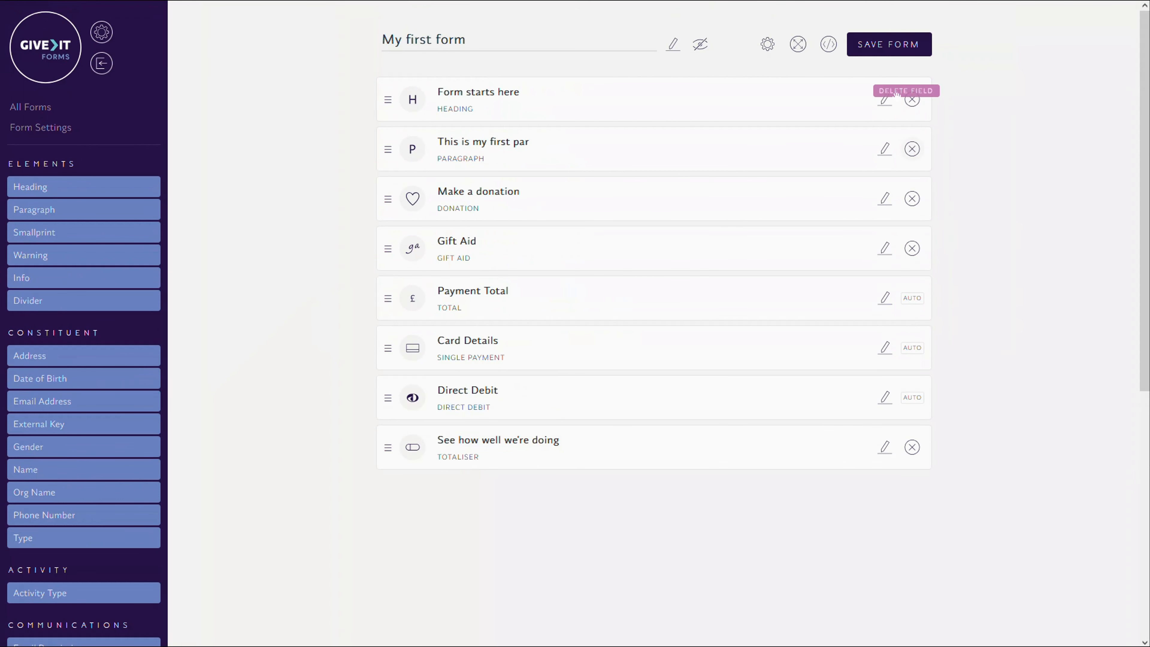
pyautogui.click(881, 50)
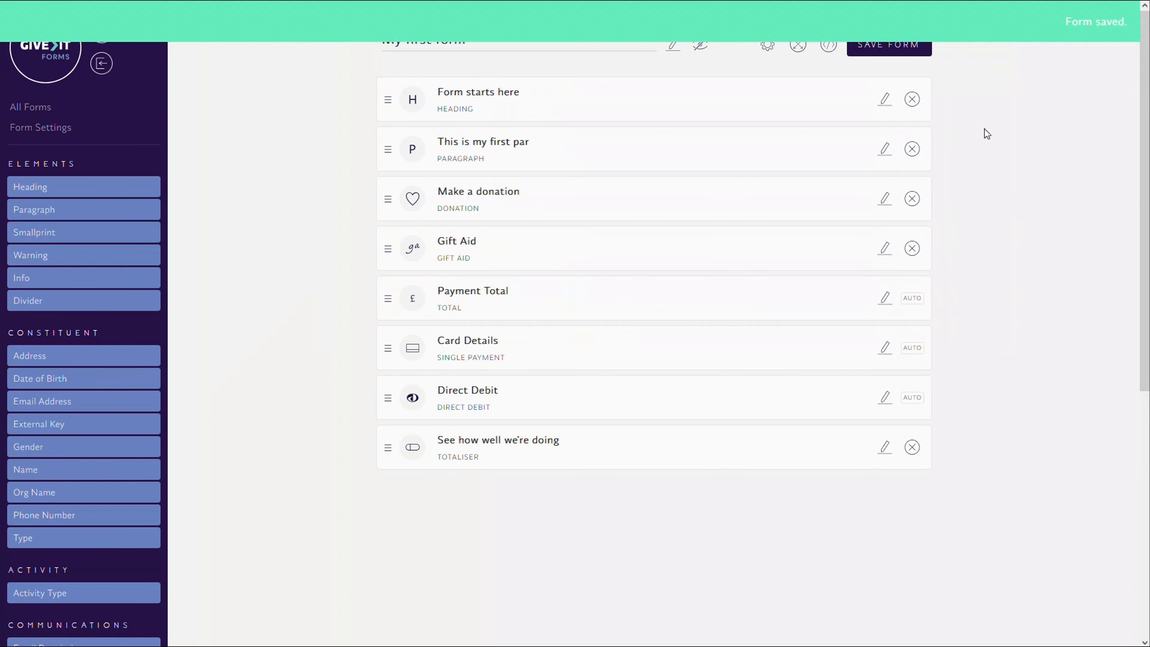
# - Preview the form and examine the totaliser's label, raised amount and target, ending back in the form editor
pyautogui.click(798, 48)
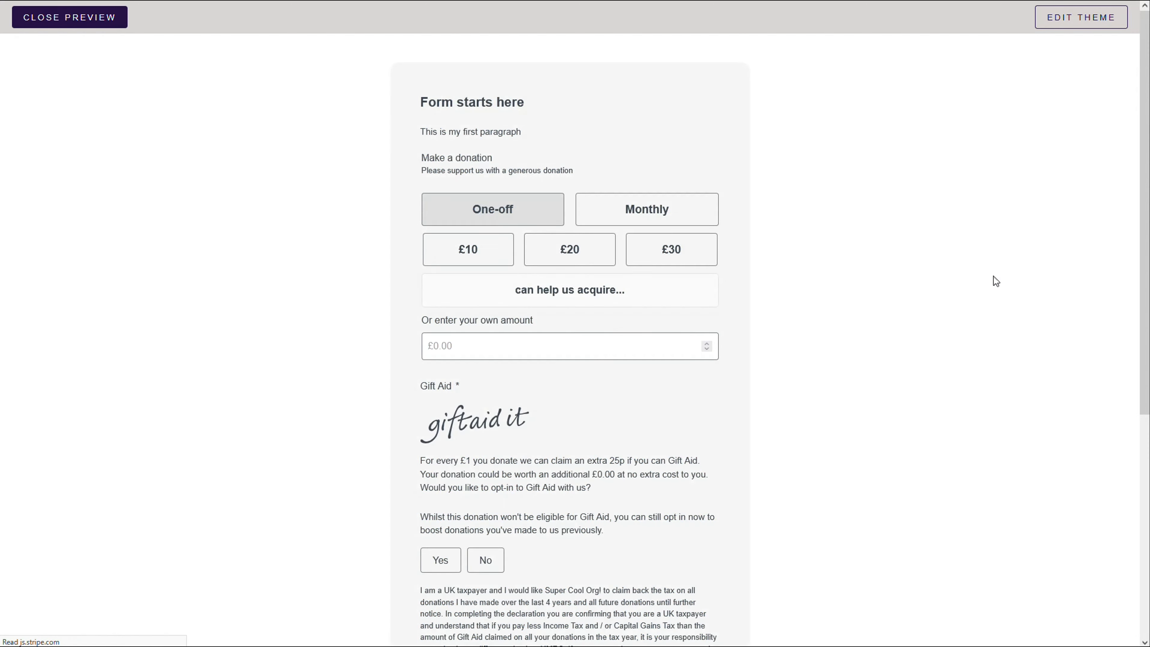
pyautogui.scroll(-1, 929, 311)
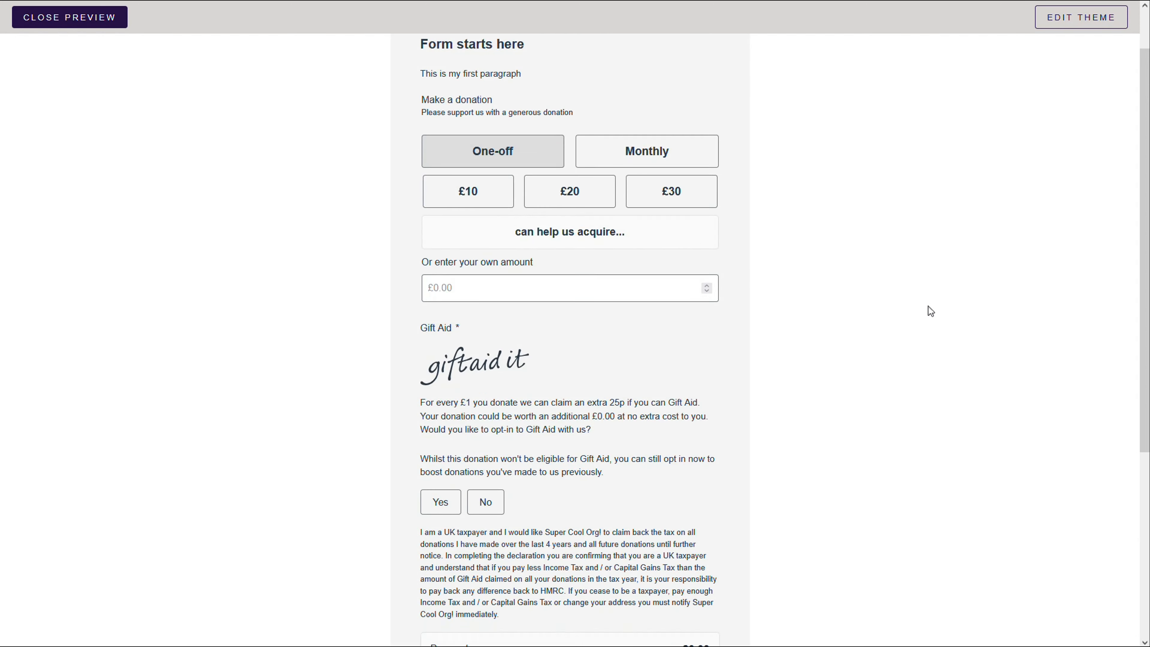
pyautogui.scroll(-5, 931, 311)
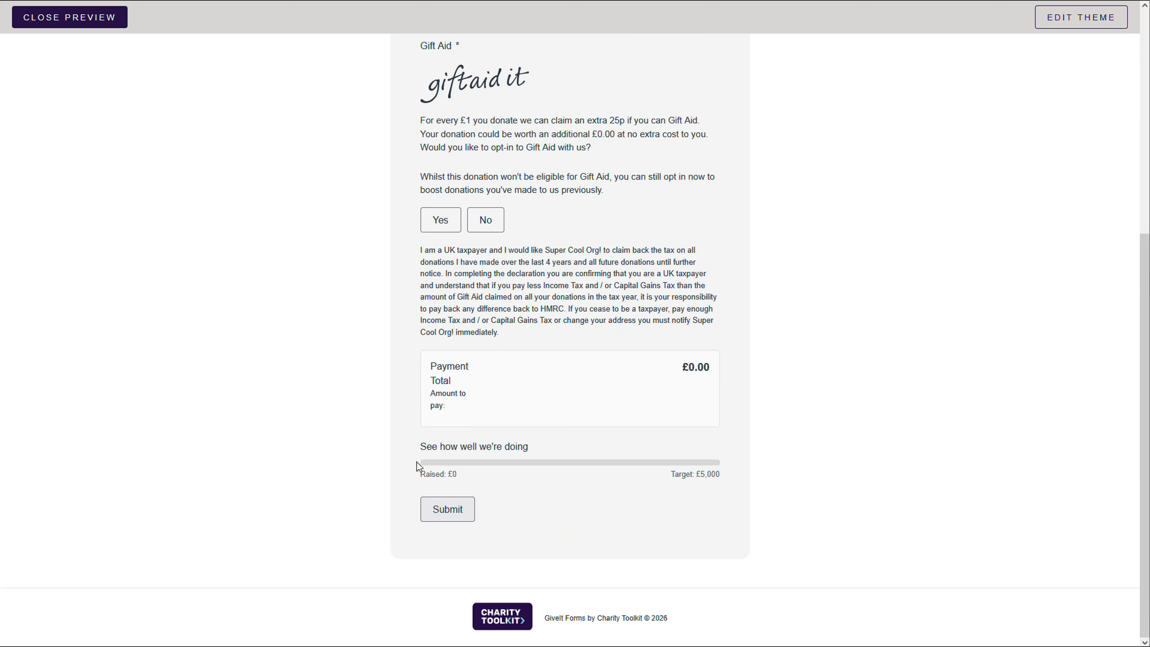
pyautogui.moveTo(422, 451); pyautogui.dragTo(557, 453)
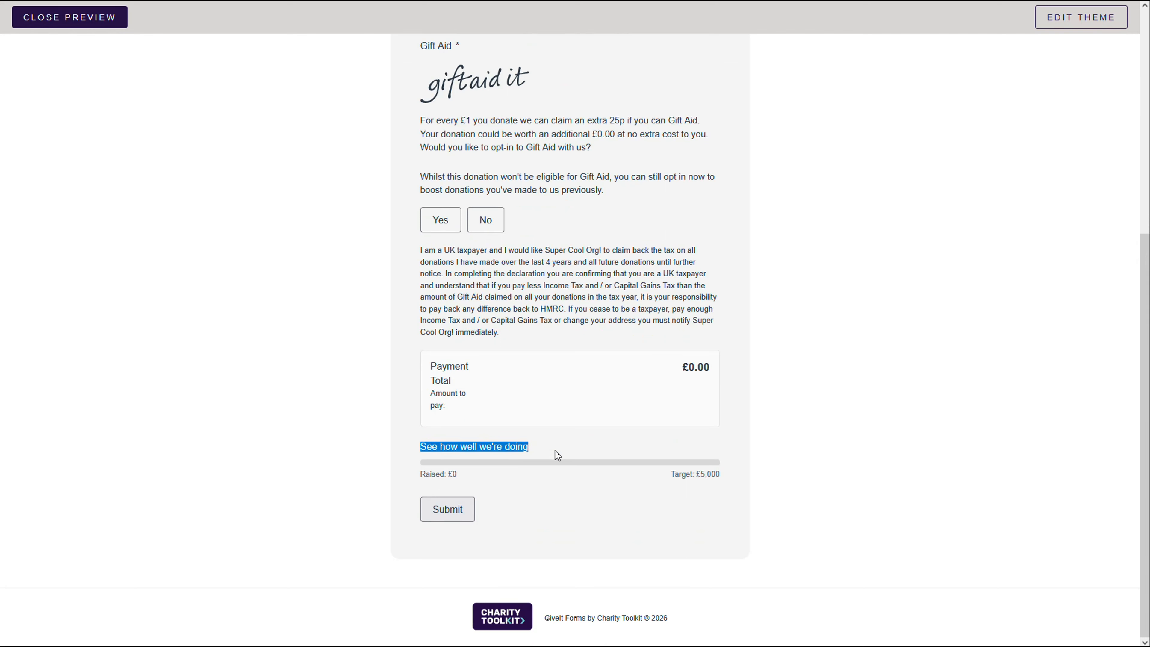
pyautogui.click(547, 467)
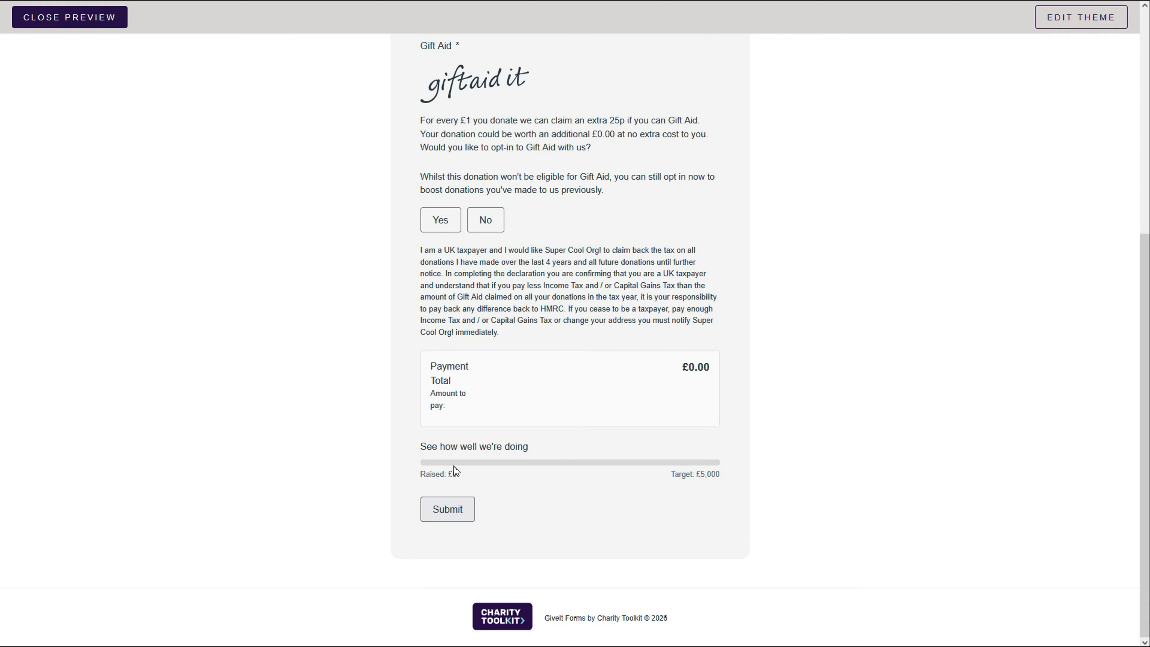
pyautogui.doubleClick(461, 475)
pyautogui.moveTo(698, 475); pyautogui.dragTo(736, 479)
pyautogui.click(728, 469)
pyautogui.click(68, 17)
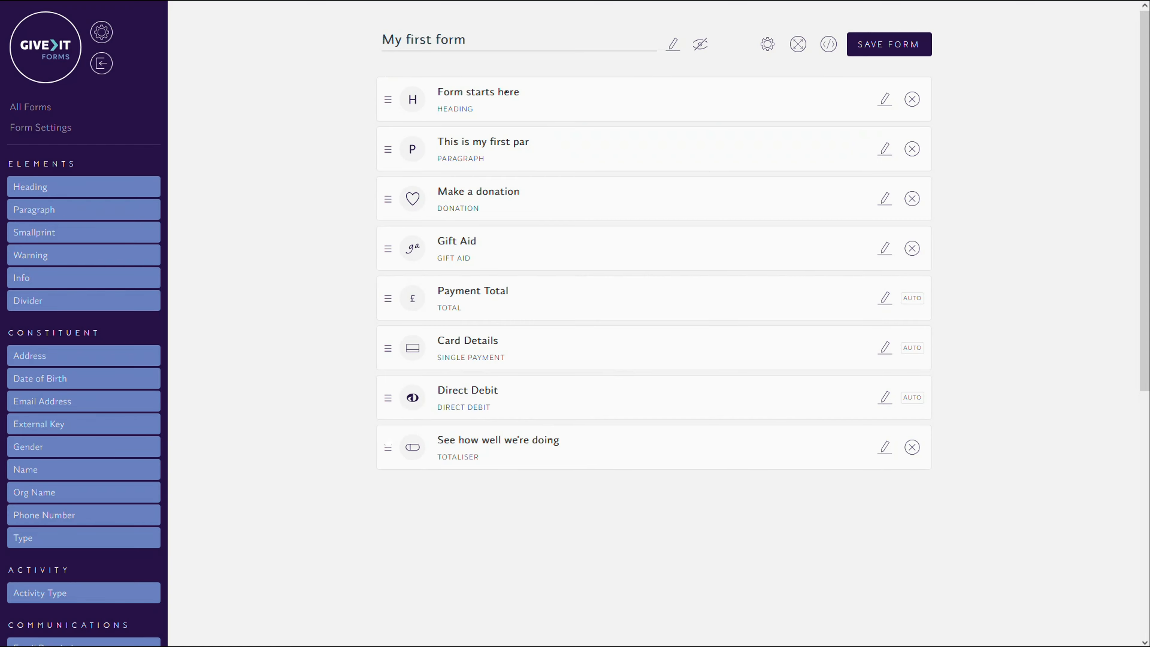
# - Move the totaliser directly above the Make a donation field and set its raised so far amount to £200, saving the form
pyautogui.moveTo(388, 448); pyautogui.dragTo(386, 180)
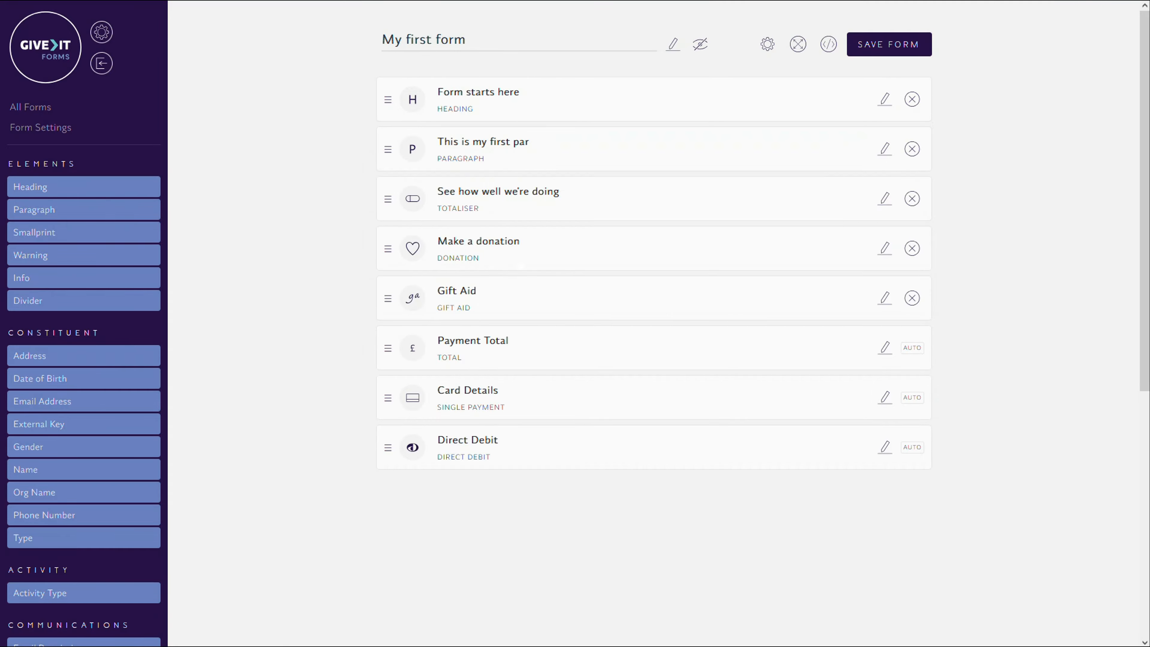
pyautogui.click(885, 199)
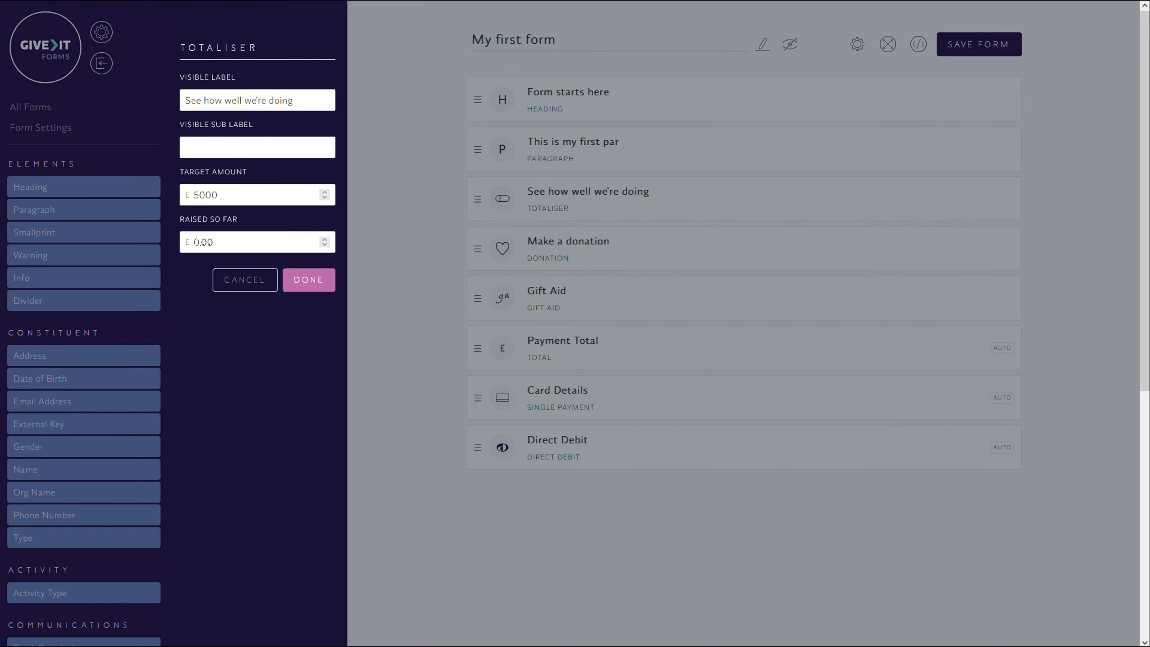
pyautogui.write('20')
pyautogui.click(308, 281)
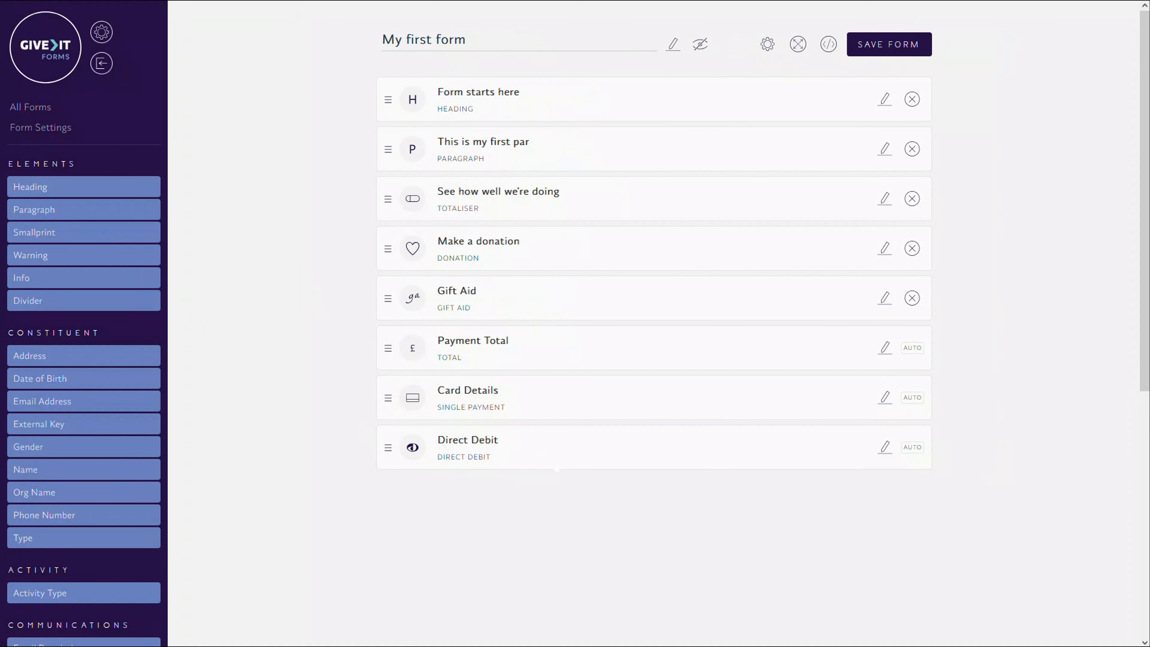
pyautogui.click(859, 54)
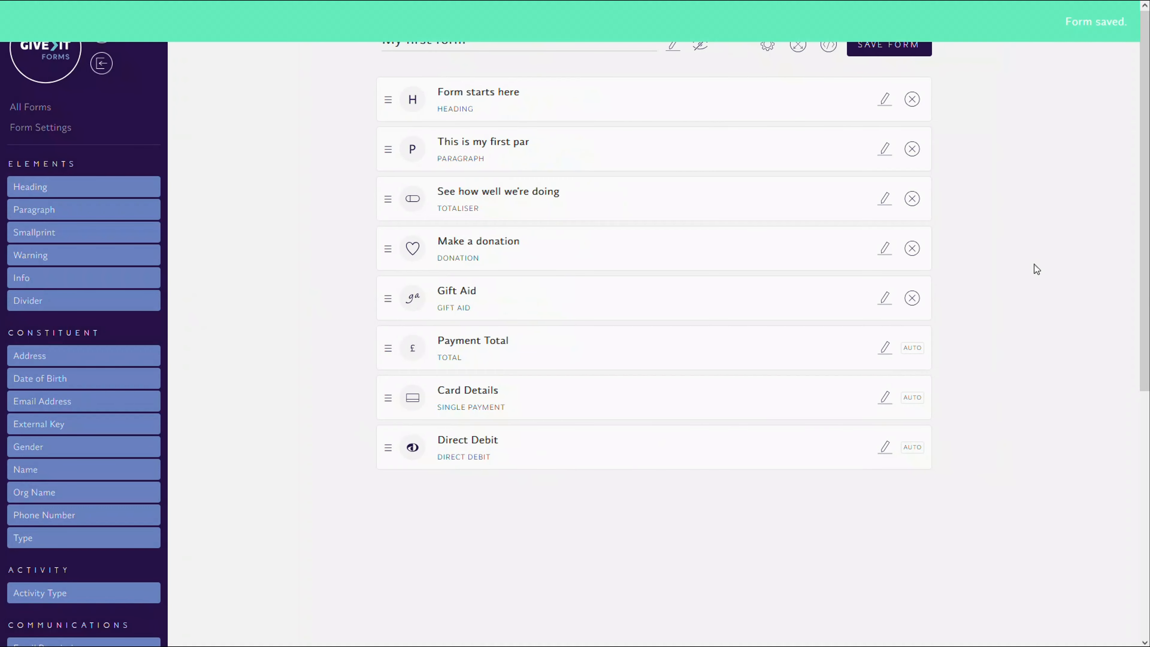
# - Preview the form and check the repositioned totaliser and the payment total with the £30 donation option, then return to the editor
pyautogui.click(798, 45)
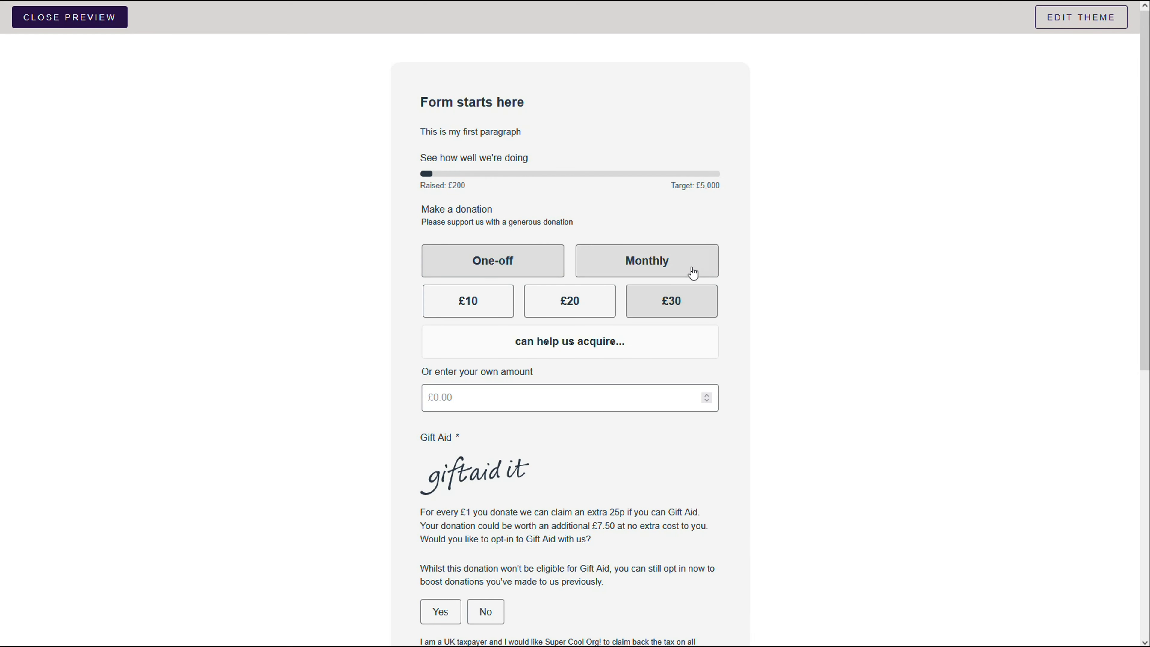
pyautogui.scroll(-5, 692, 401)
pyautogui.scroll(-1, 692, 401)
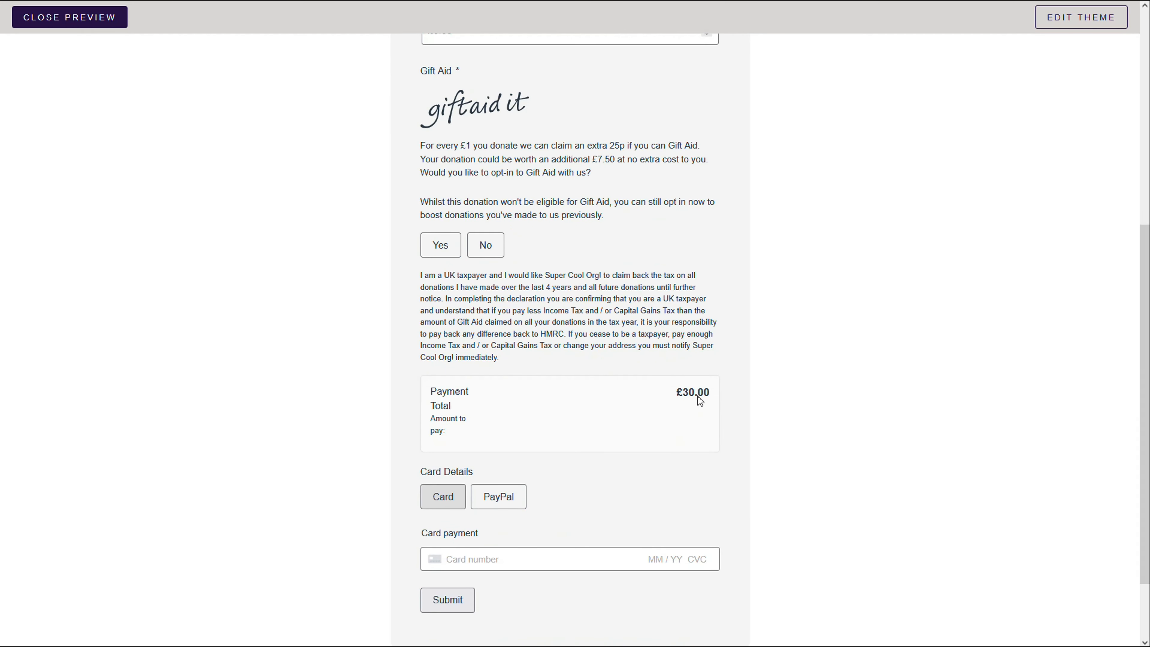
pyautogui.scroll(4, 765, 469)
pyautogui.scroll(2, 755, 474)
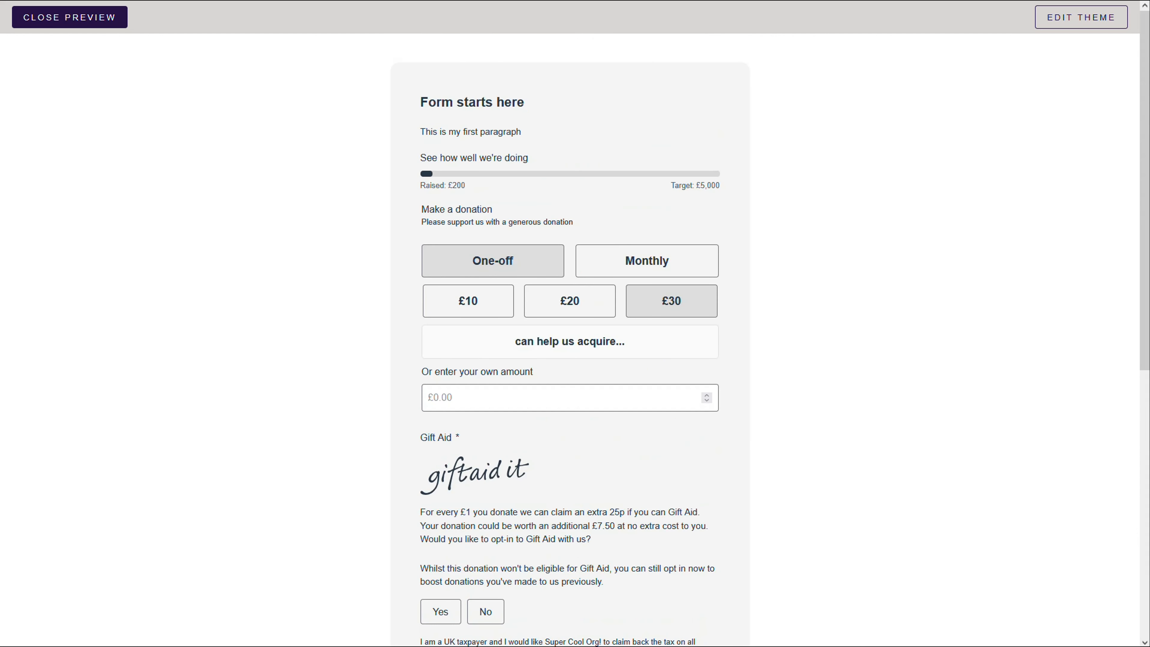
pyautogui.moveTo(462, 186); pyautogui.dragTo(457, 186)
pyautogui.click(495, 188)
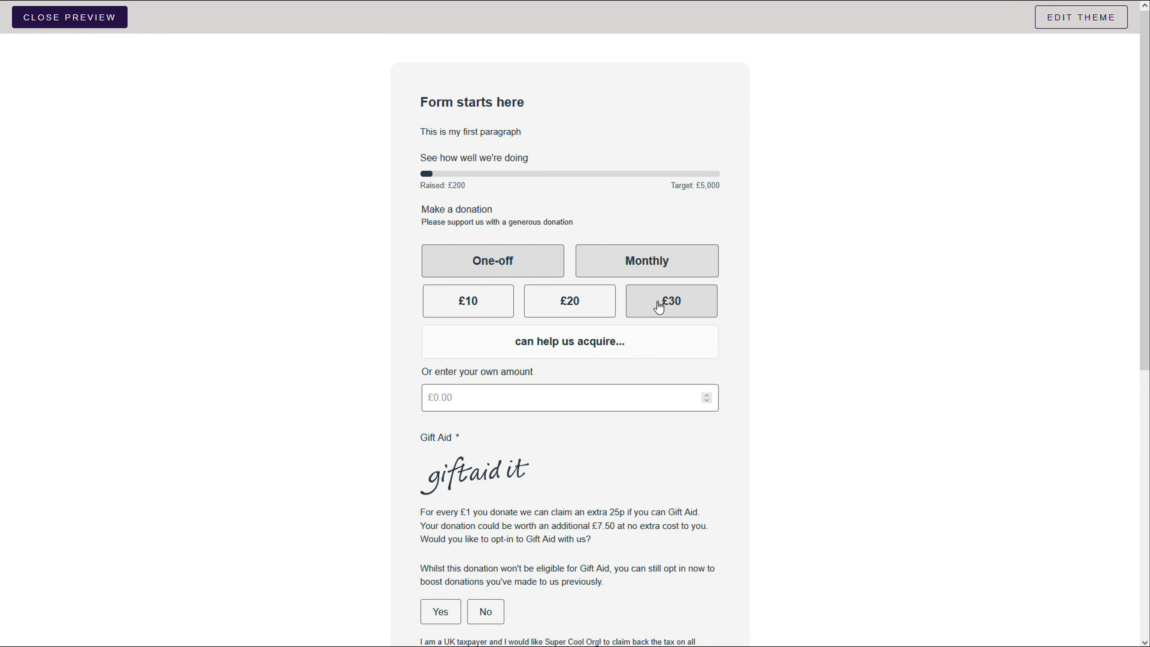
pyautogui.click(73, 16)
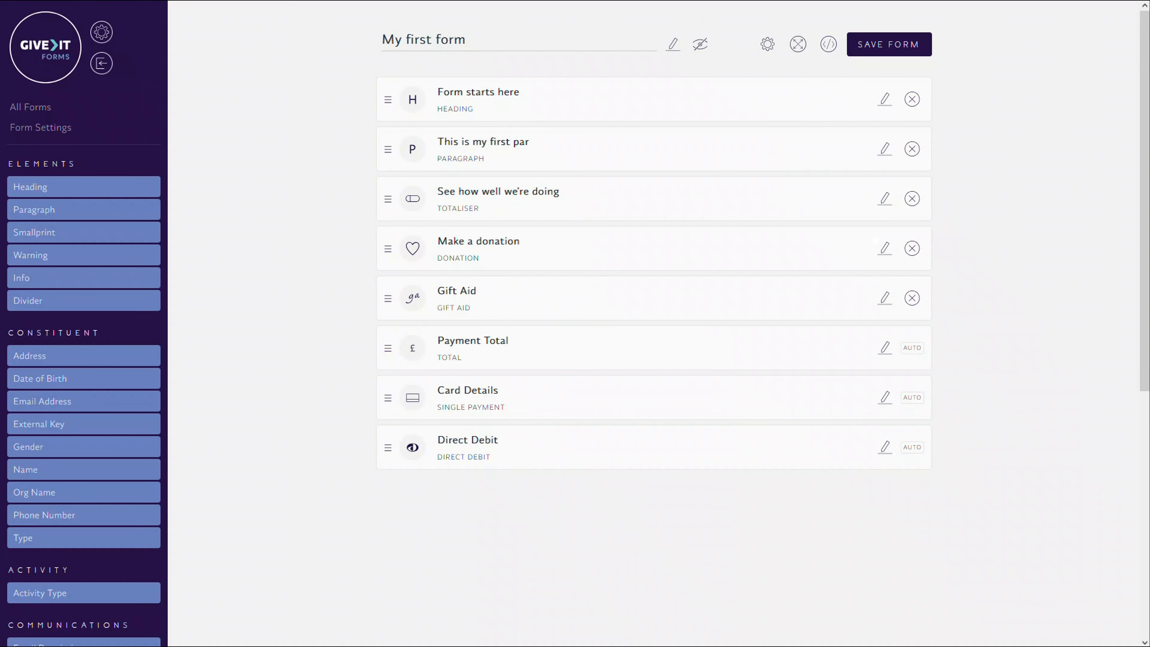
# - Set the totaliser's raised so far amount to £2500 and save the form
pyautogui.click(885, 198)
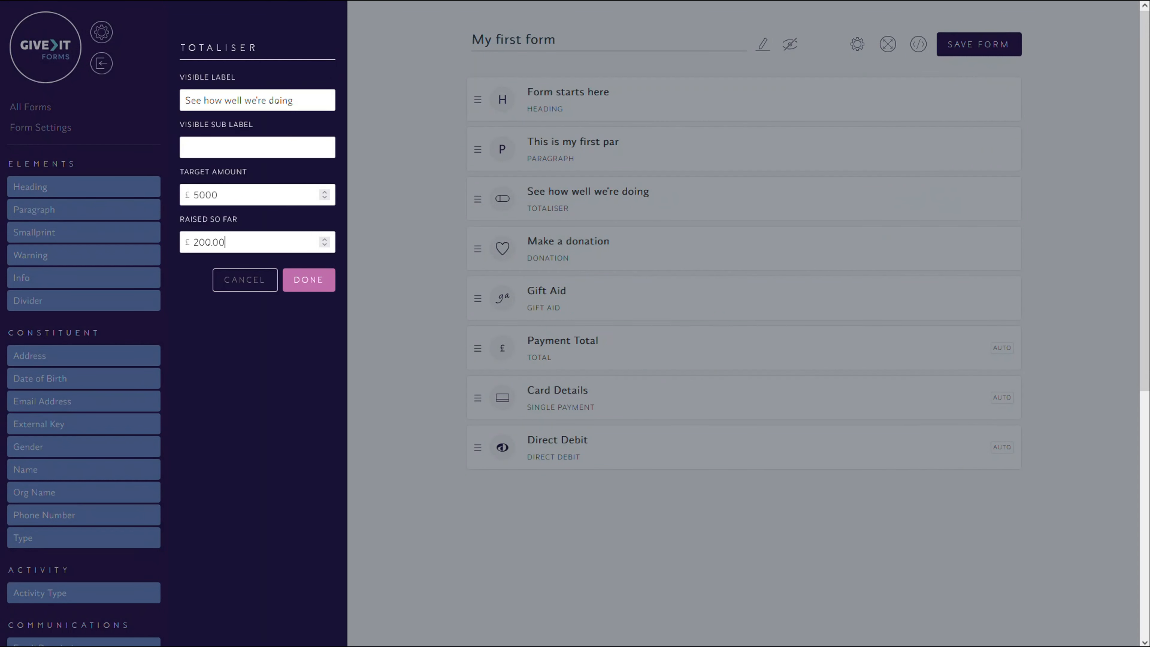
pyautogui.moveTo(194, 242); pyautogui.dragTo(200, 242)
pyautogui.write('1')
pyautogui.write('0')
pyautogui.press('BackSpace')
pyautogui.press('BackSpace')
pyautogui.write('25')
pyautogui.click(300, 283)
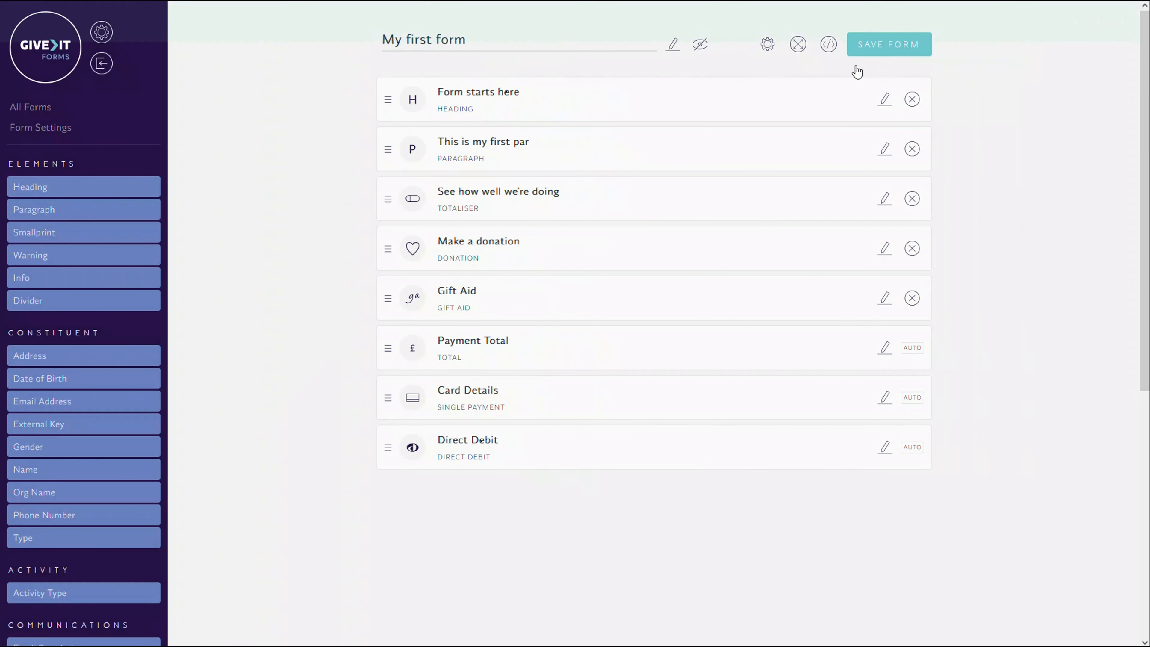
pyautogui.click(855, 50)
# - Preview the form and check the totaliser's progress bar against its target amount
pyautogui.click(765, 48)
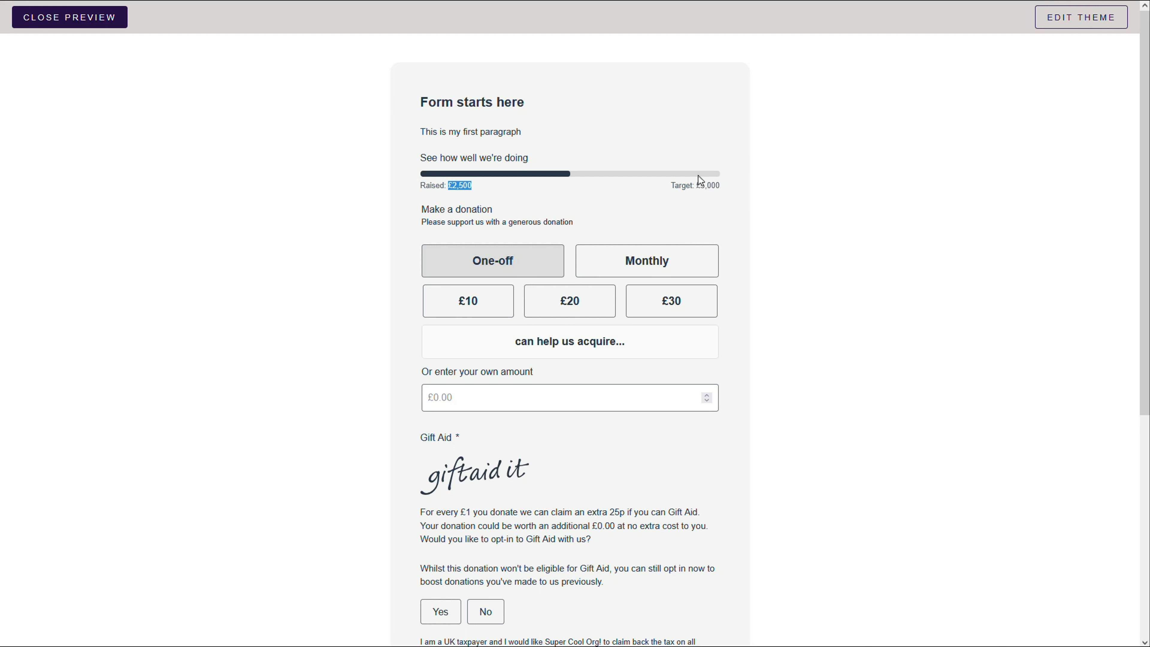
pyautogui.doubleClick(705, 183)
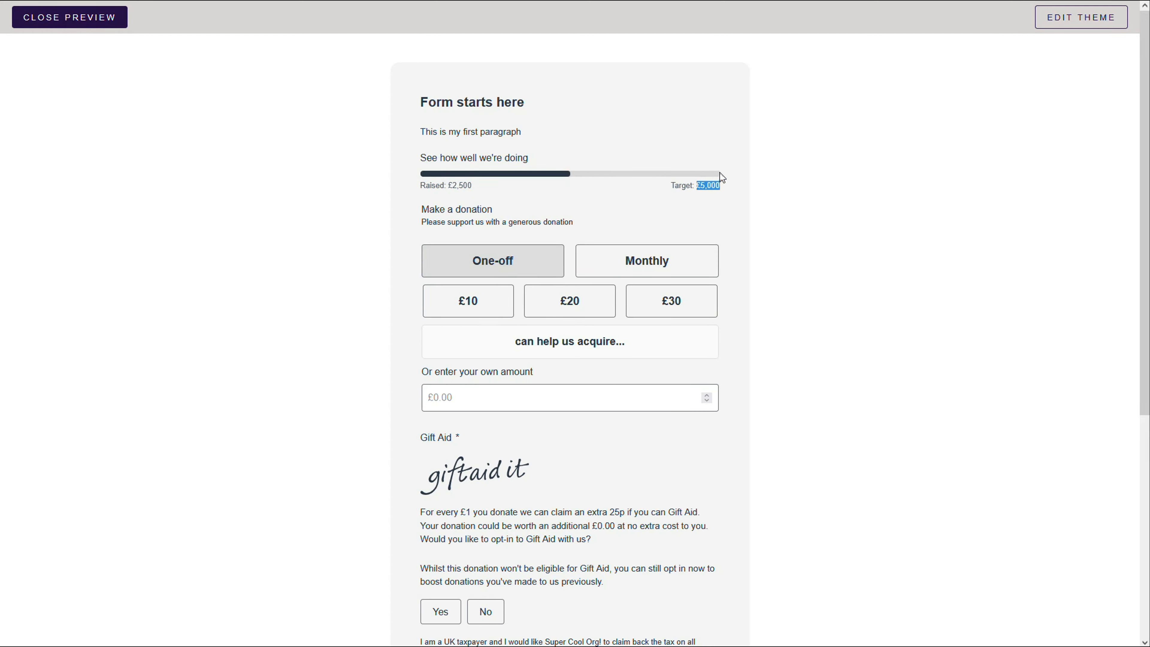